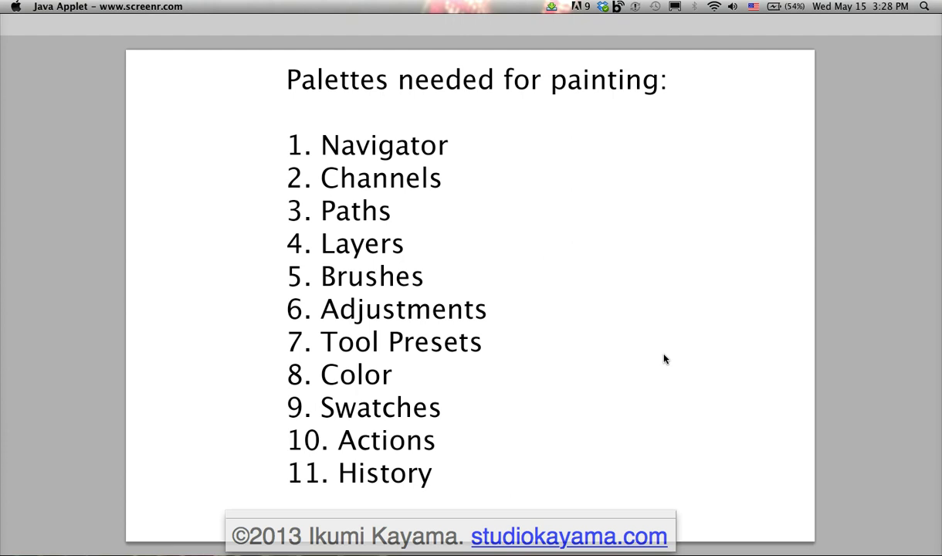
# Show the Navigator palette and set its zoom value to 50%
pyautogui.click(664, 359)
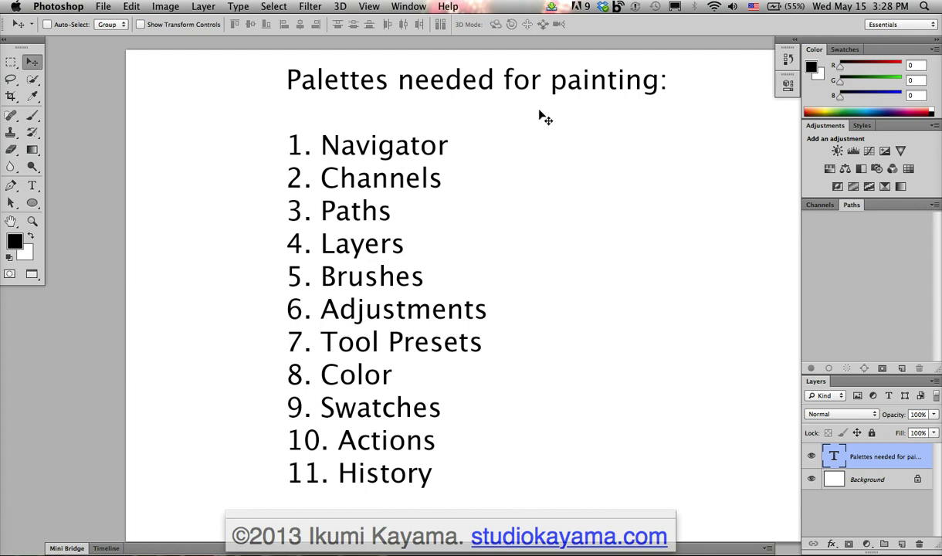
pyautogui.click(409, 7)
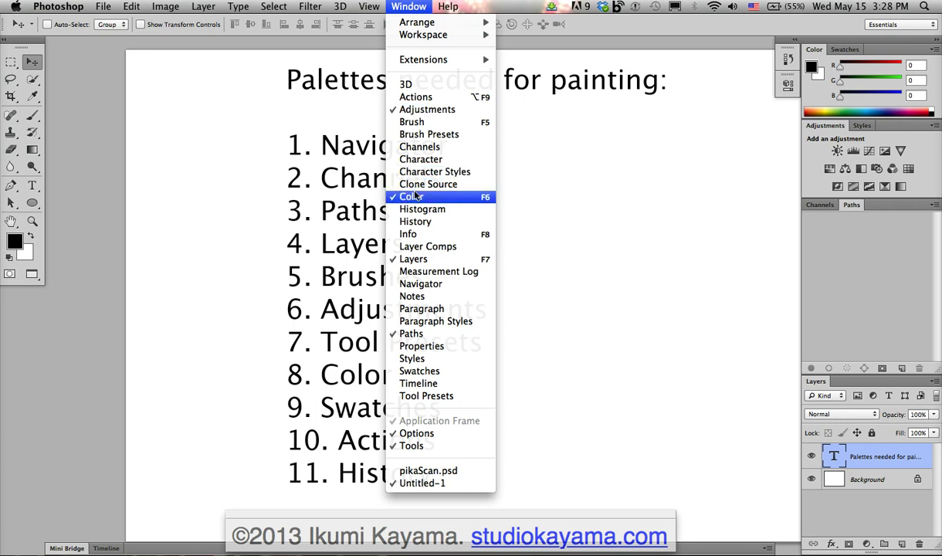
pyautogui.click(410, 284)
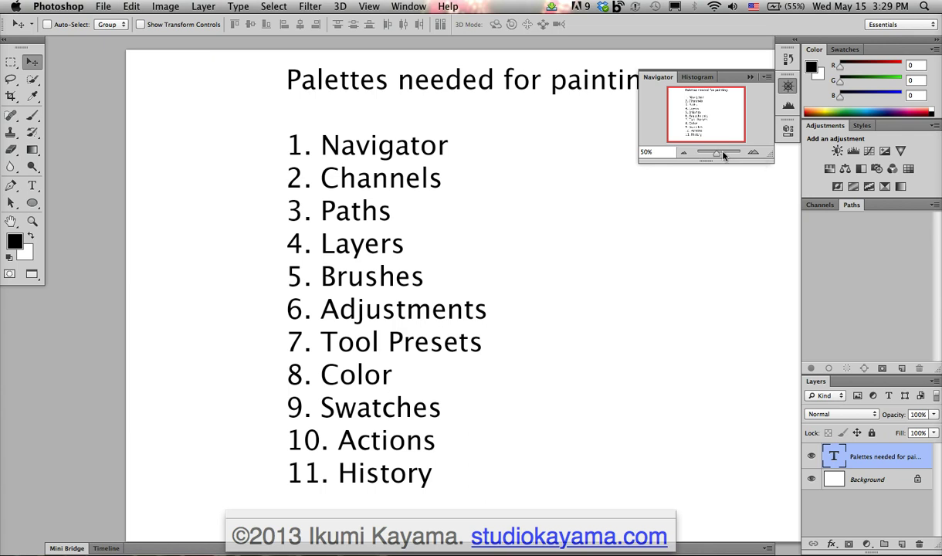
pyautogui.moveTo(716, 157)
pyautogui.mouseDown()
pyautogui.moveTo(733, 155)
pyautogui.moveTo(718, 155)
pyautogui.mouseUp()
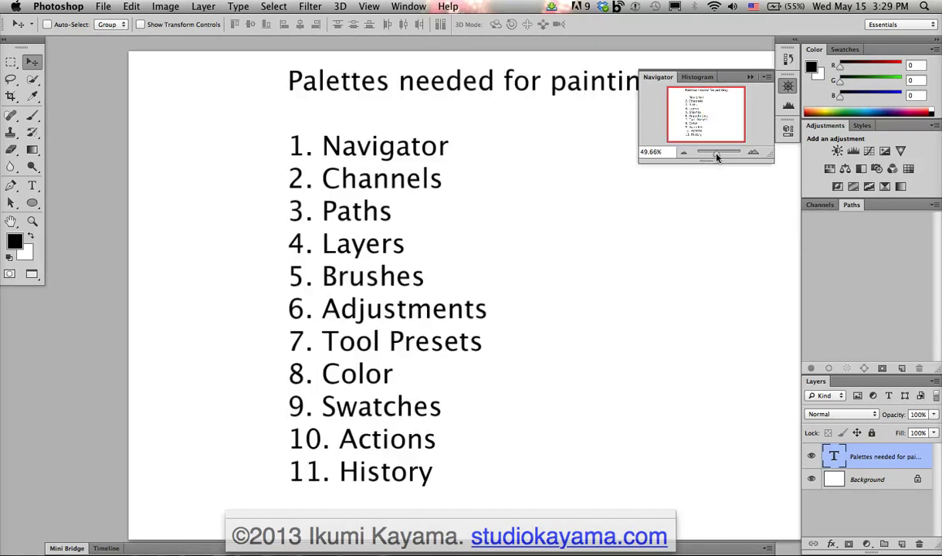
pyautogui.click(662, 152)
pyautogui.write('50')
pyautogui.press('Return')
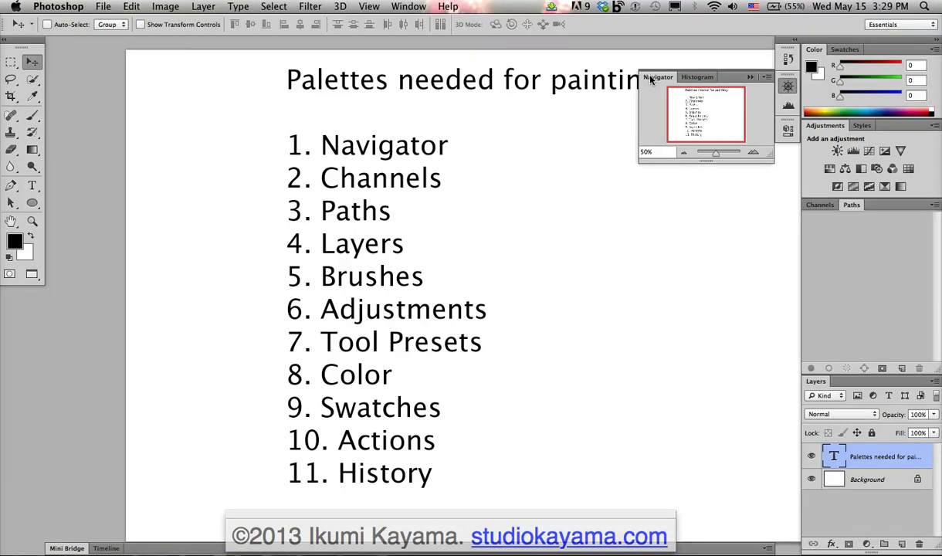
# Separate the Navigator palette from Histogram, dock it above the Color group, and close the Histogram palette
pyautogui.moveTo(651, 79); pyautogui.dragTo(482, 186)
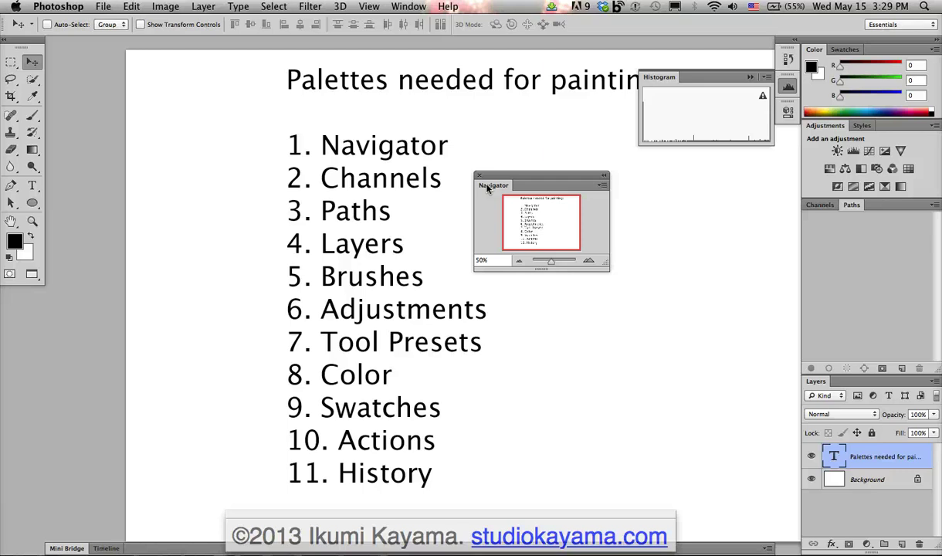
pyautogui.moveTo(488, 187); pyautogui.dragTo(845, 49)
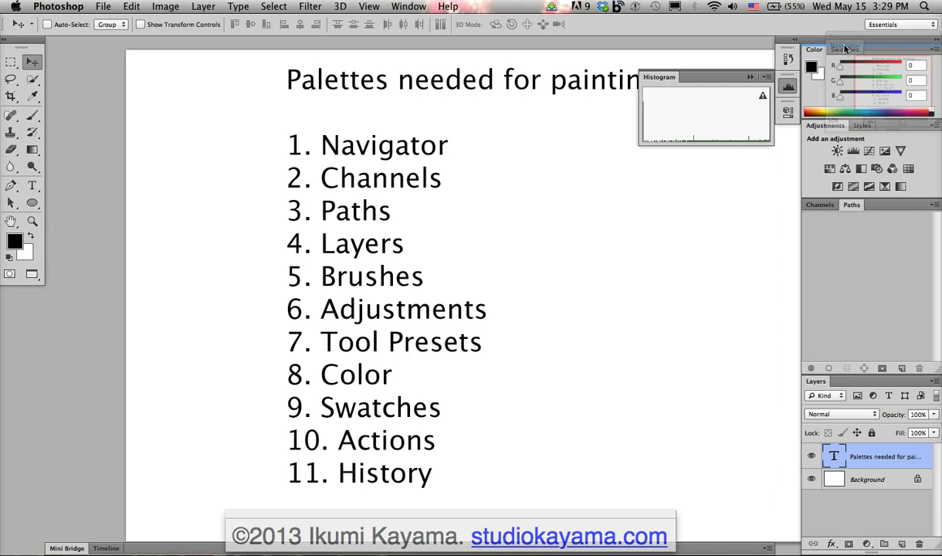
pyautogui.moveTo(845, 49); pyautogui.dragTo(845, 48)
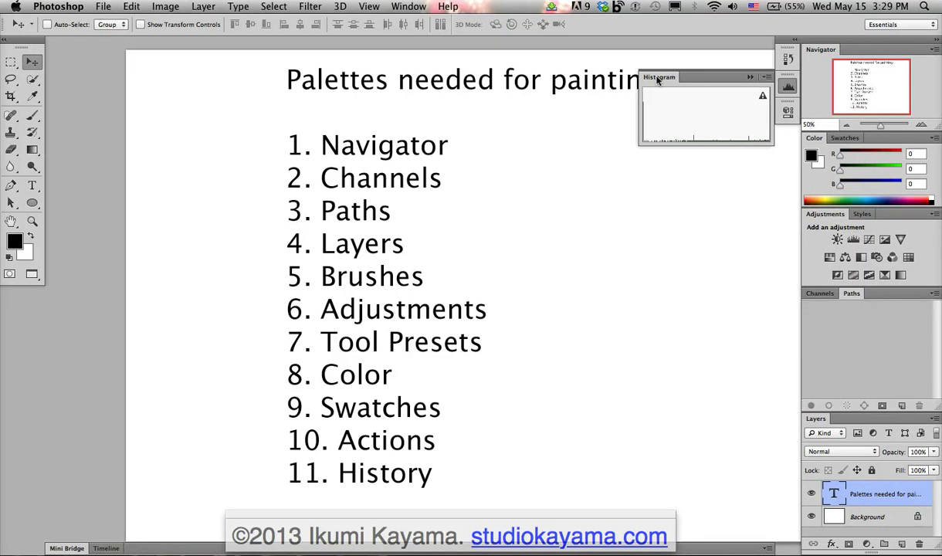
pyautogui.click(765, 79)
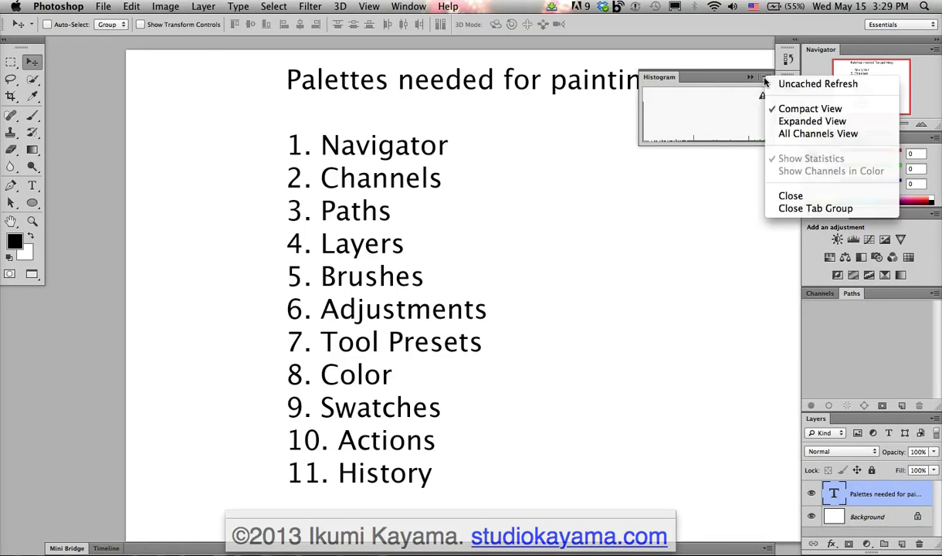
pyautogui.click(787, 196)
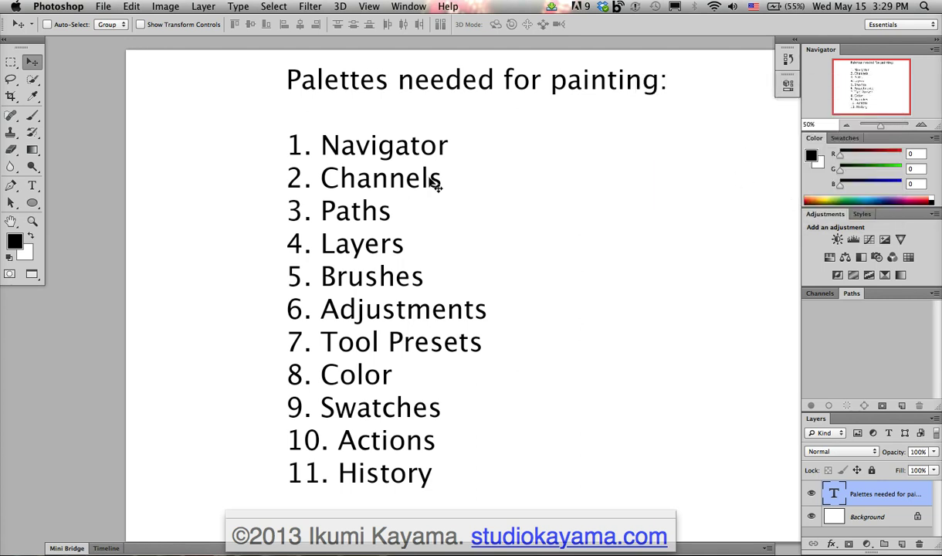
# Bring up the Channels palette, detach it from the Paths group, and dock it between Navigator and Color
pyautogui.click(410, 6)
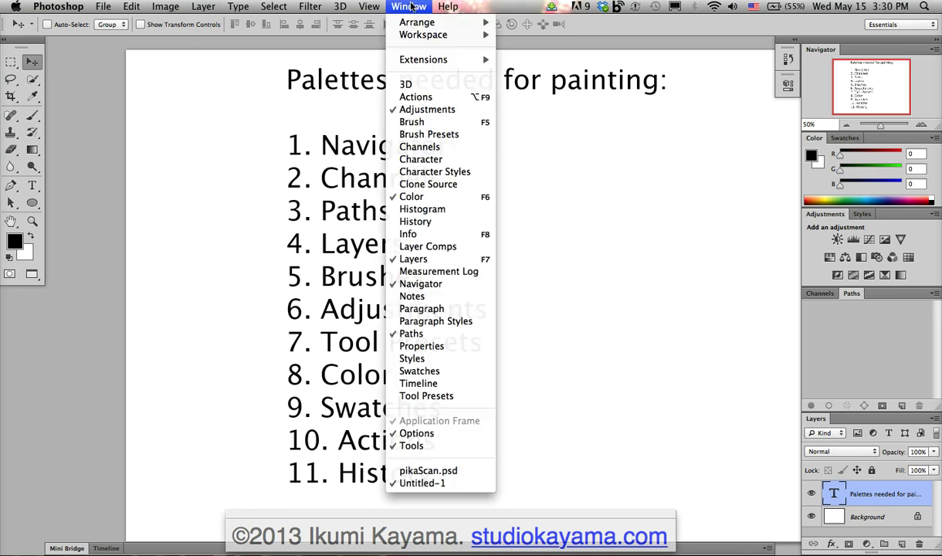
pyautogui.click(414, 147)
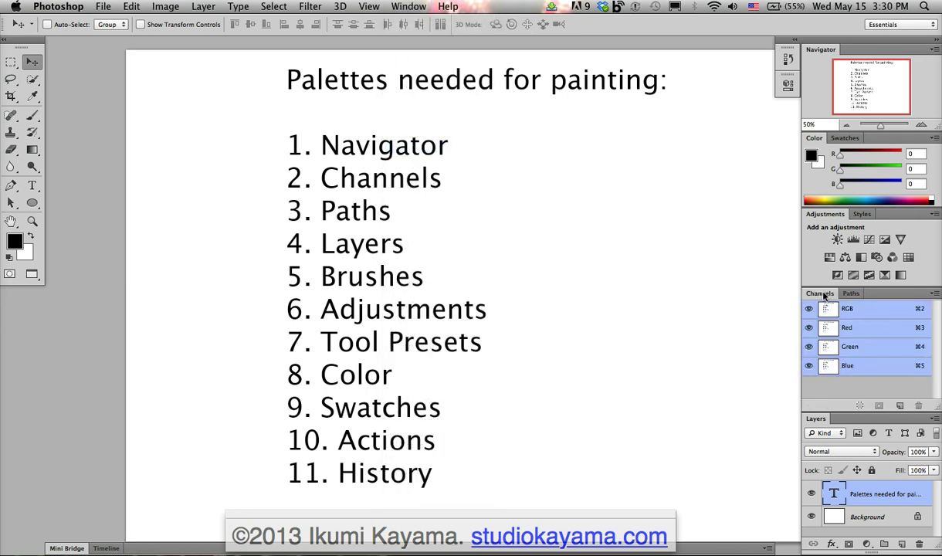
pyautogui.moveTo(823, 297); pyautogui.dragTo(490, 133)
pyautogui.moveTo(614, 216); pyautogui.dragTo(654, 262)
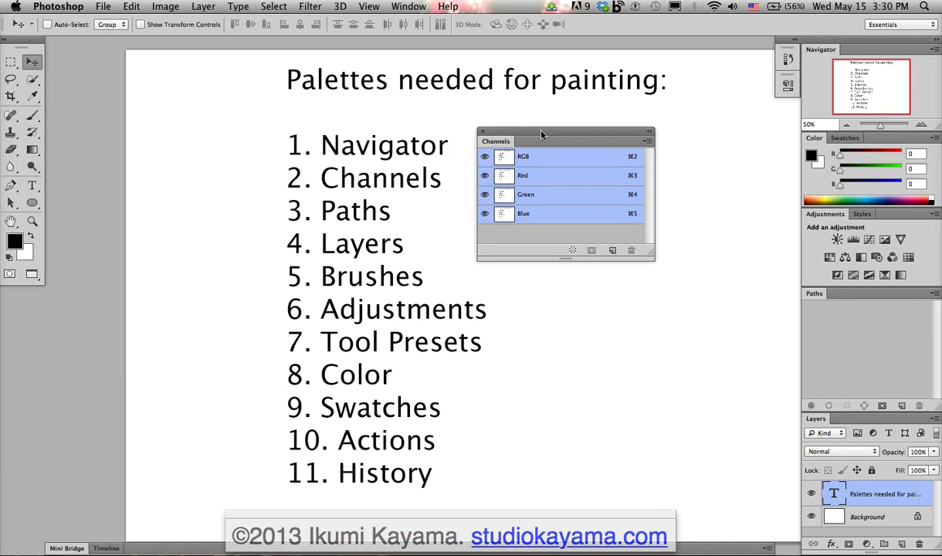
pyautogui.moveTo(496, 143); pyautogui.dragTo(884, 135)
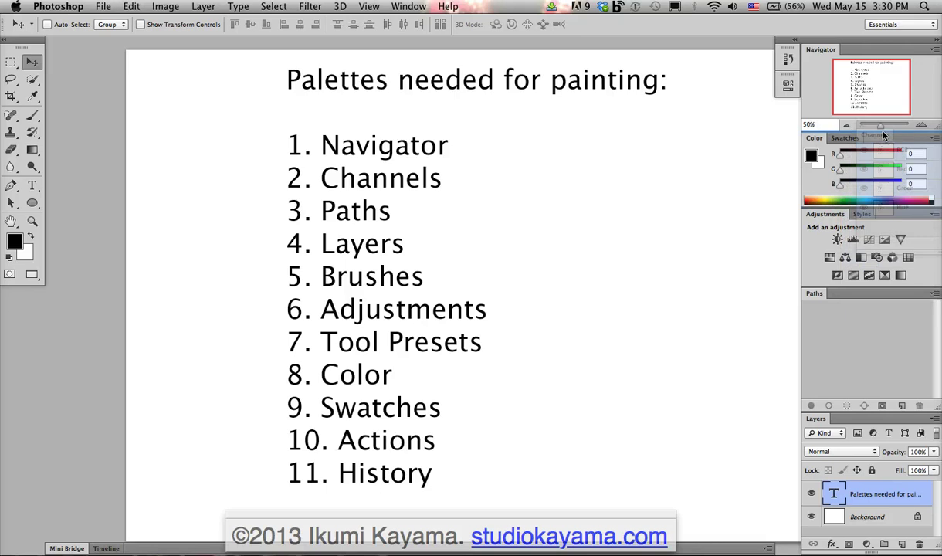
pyautogui.moveTo(885, 136); pyautogui.dragTo(885, 136)
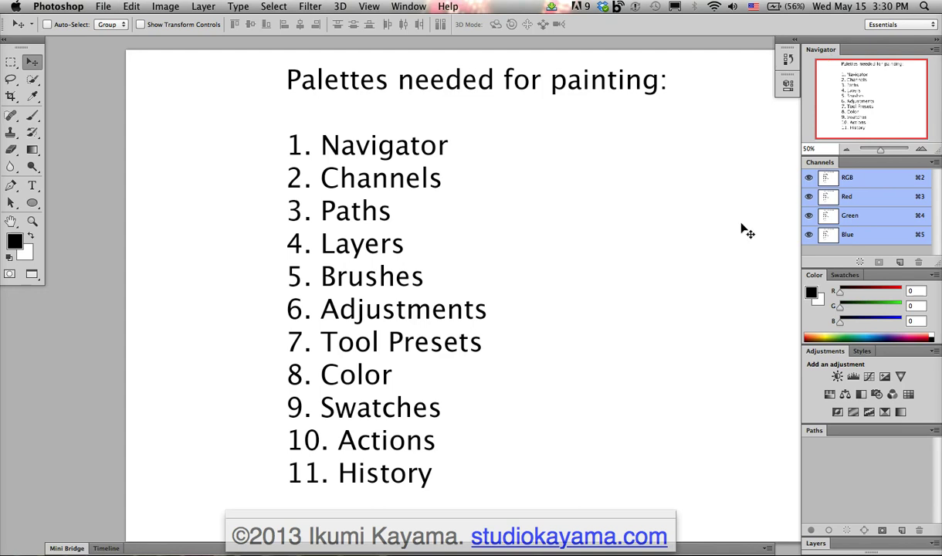
# Hide the Paths palette and show it again
pyautogui.click(409, 7)
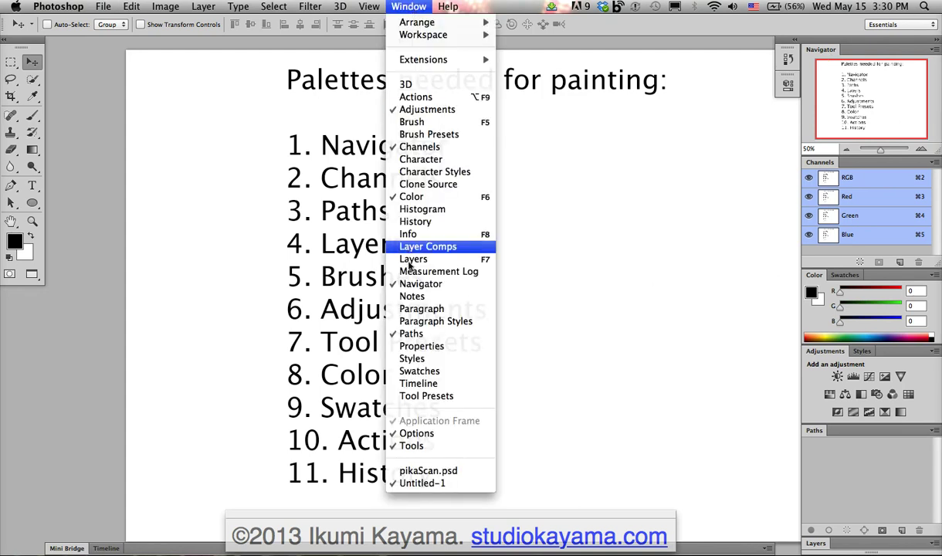
pyautogui.click(411, 334)
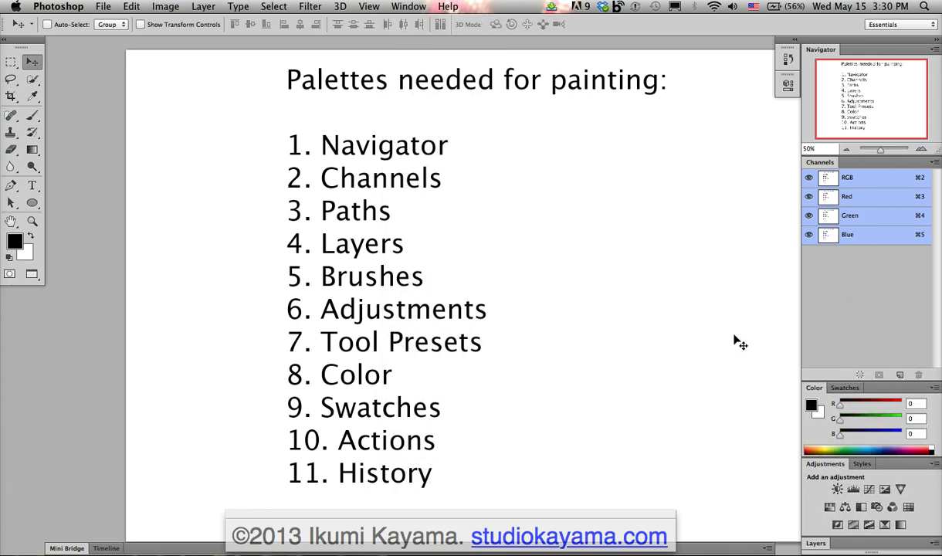
pyautogui.click(408, 6)
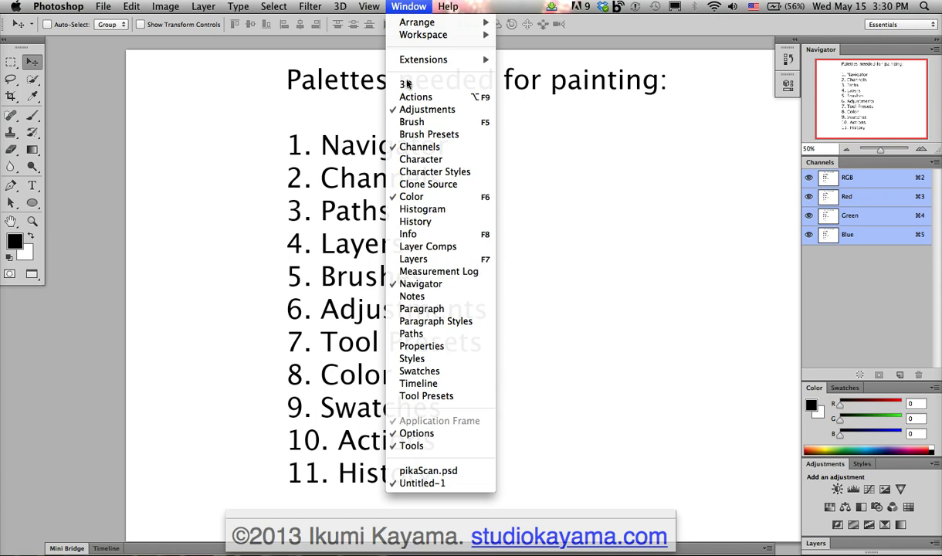
pyautogui.click(424, 333)
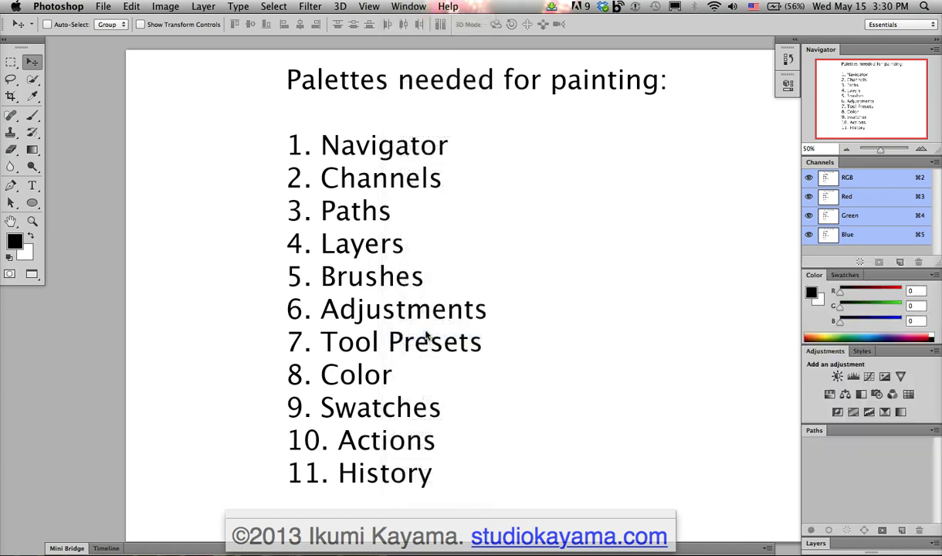
# Detach the Paths palette and group it with Channels, leaving Paths as the front palette
pyautogui.moveTo(817, 434); pyautogui.dragTo(532, 186)
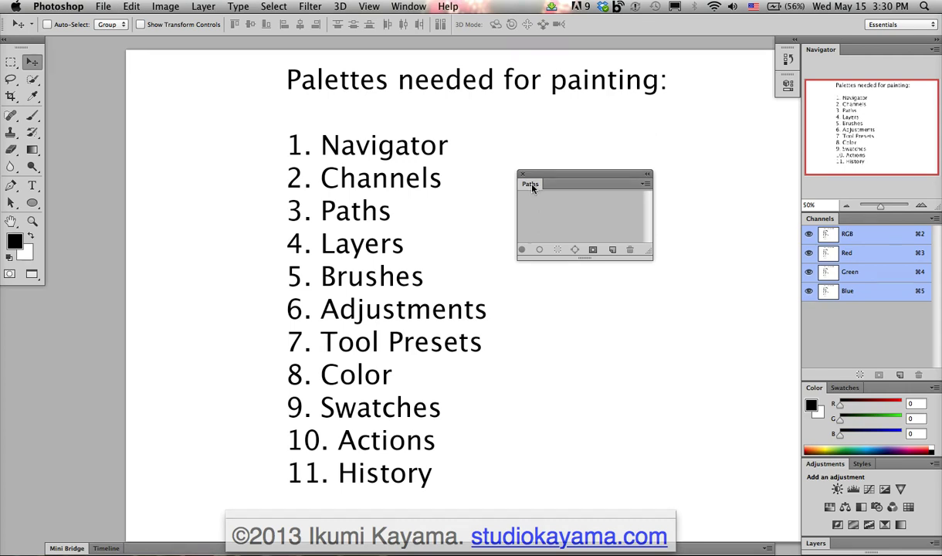
pyautogui.moveTo(531, 186); pyautogui.dragTo(807, 306)
pyautogui.moveTo(850, 327); pyautogui.dragTo(821, 222)
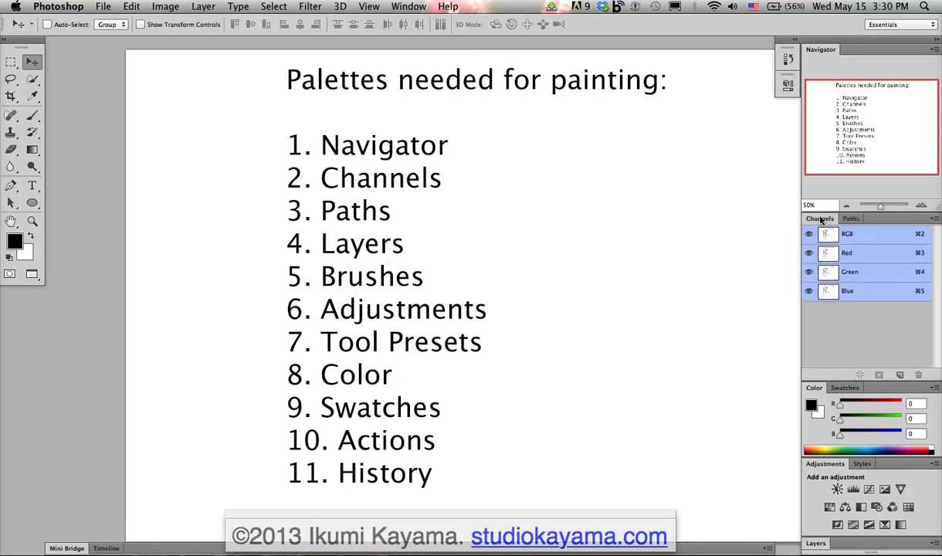
pyautogui.click(850, 219)
pyautogui.click(820, 219)
pyautogui.click(851, 219)
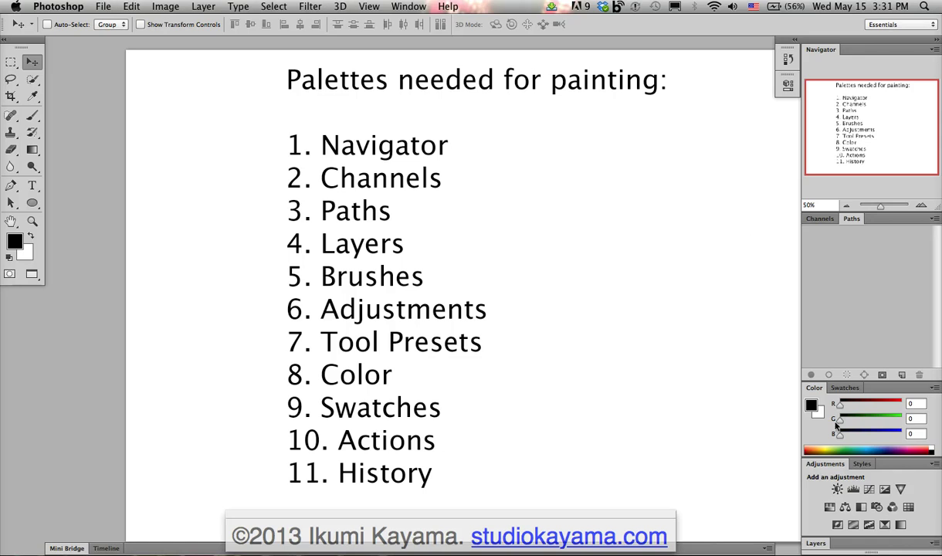
# Expand the Layers palette, float it over the canvas, and make it taller
pyautogui.click(826, 543)
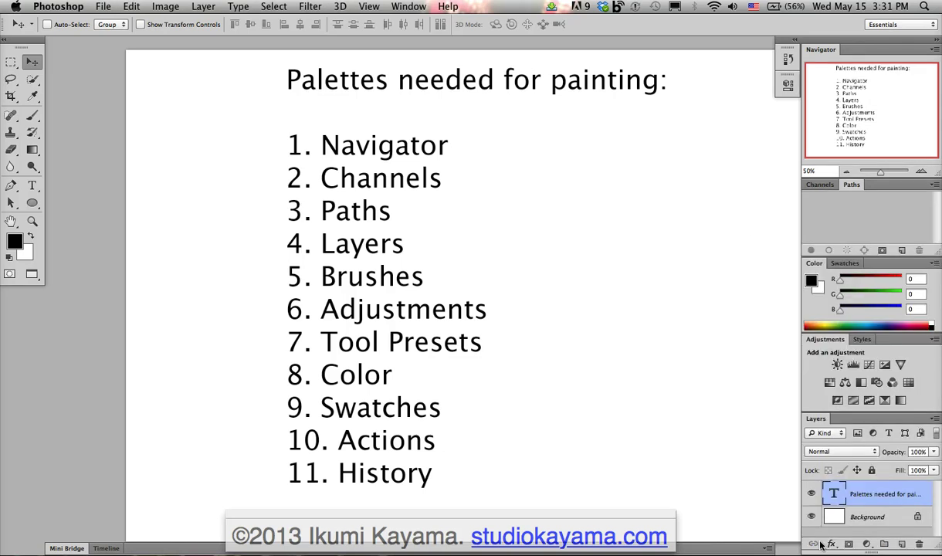
pyautogui.moveTo(818, 421); pyautogui.dragTo(581, 172)
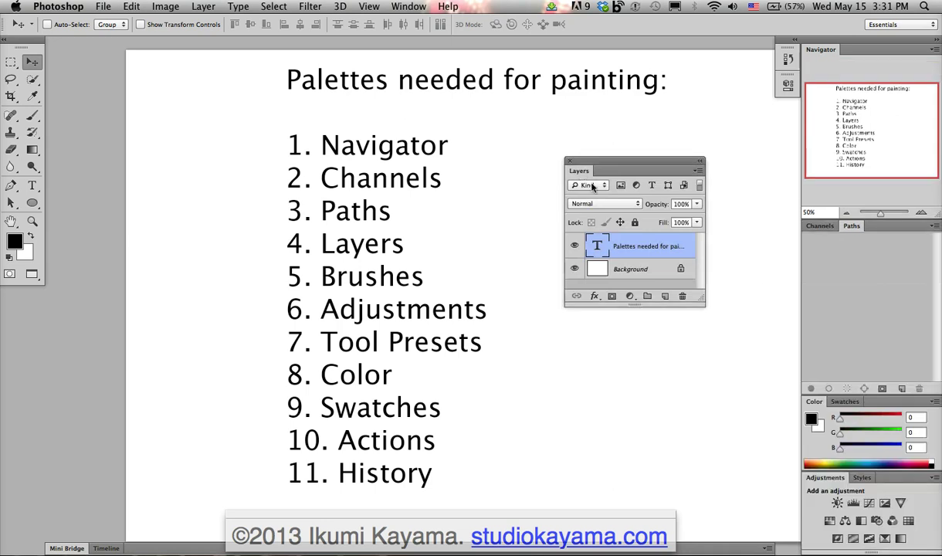
pyautogui.moveTo(703, 303); pyautogui.dragTo(706, 468)
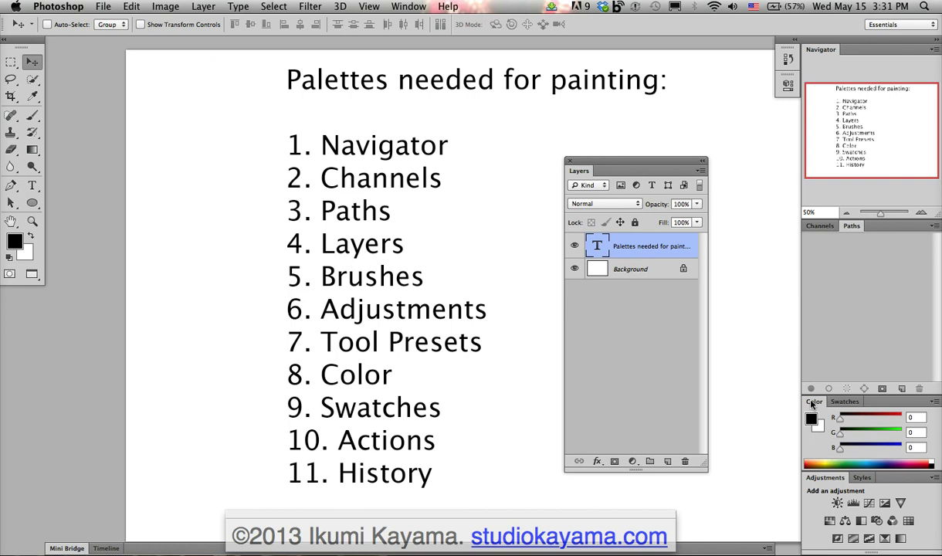
# Pull the Color, Swatches, Adjustments and Styles palettes out of the dock as separate floating palettes over the canvas
pyautogui.moveTo(811, 404); pyautogui.dragTo(456, 246)
pyautogui.moveTo(812, 386); pyautogui.dragTo(308, 313)
pyautogui.moveTo(842, 480); pyautogui.dragTo(375, 108)
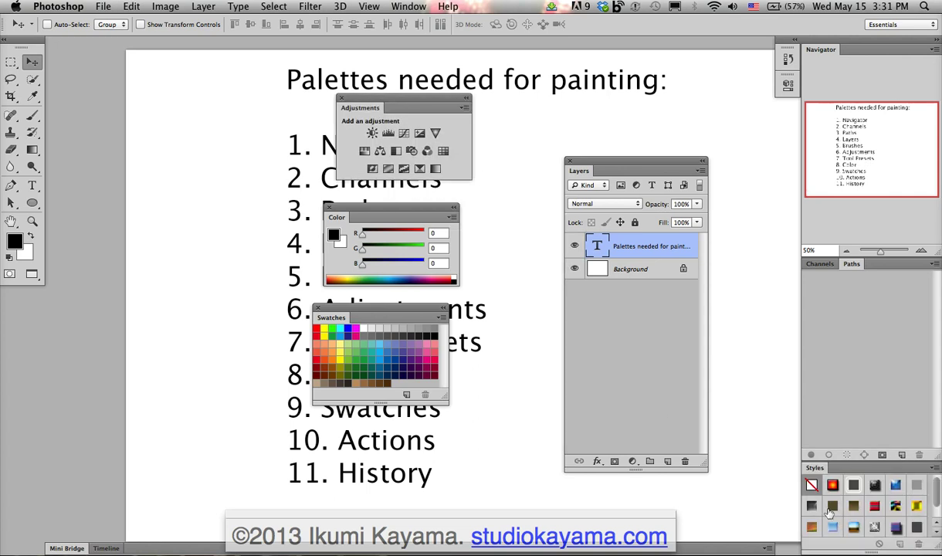
pyautogui.moveTo(814, 467); pyautogui.dragTo(213, 111)
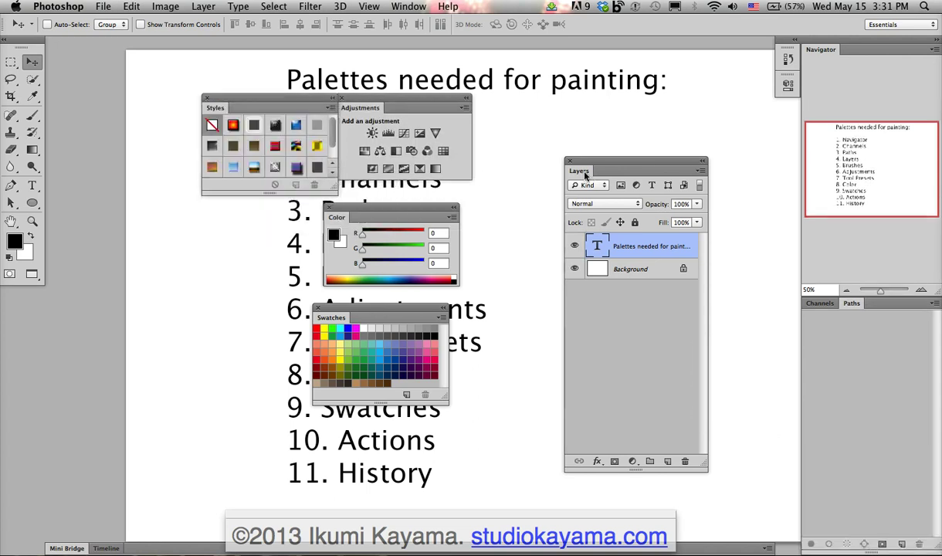
# Dock the Layers palette beneath the Channels and Paths group and enlarge its share of the dock height
pyautogui.moveTo(584, 175); pyautogui.dragTo(864, 544)
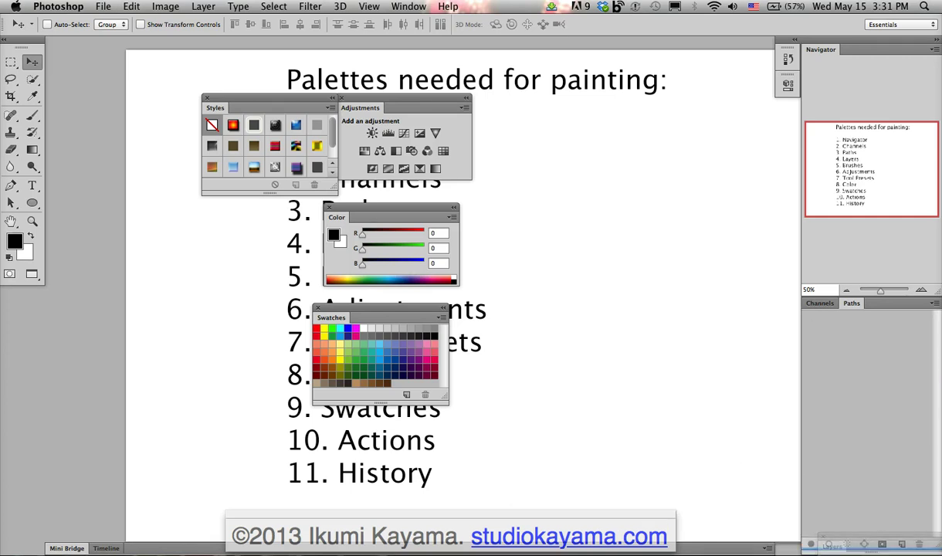
pyautogui.click(847, 549)
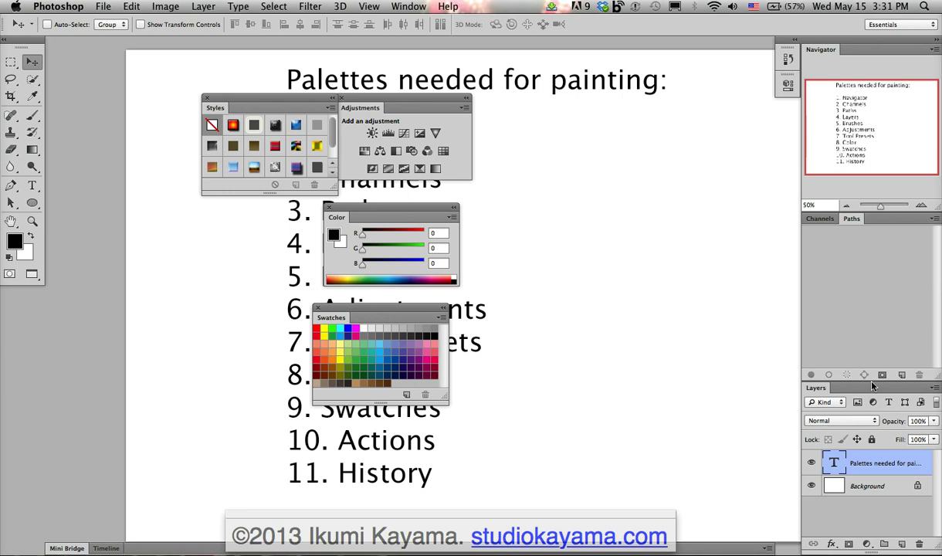
pyautogui.moveTo(871, 313); pyautogui.dragTo(810, 222)
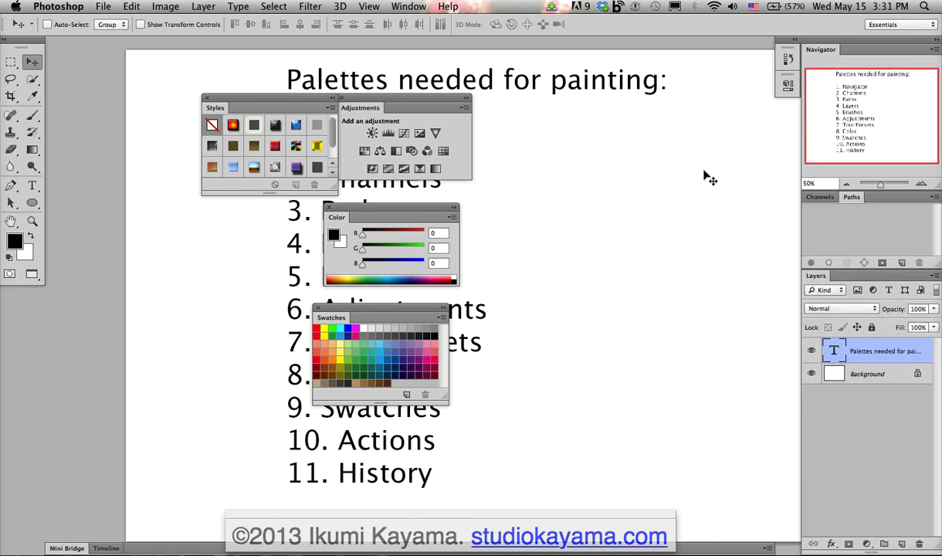
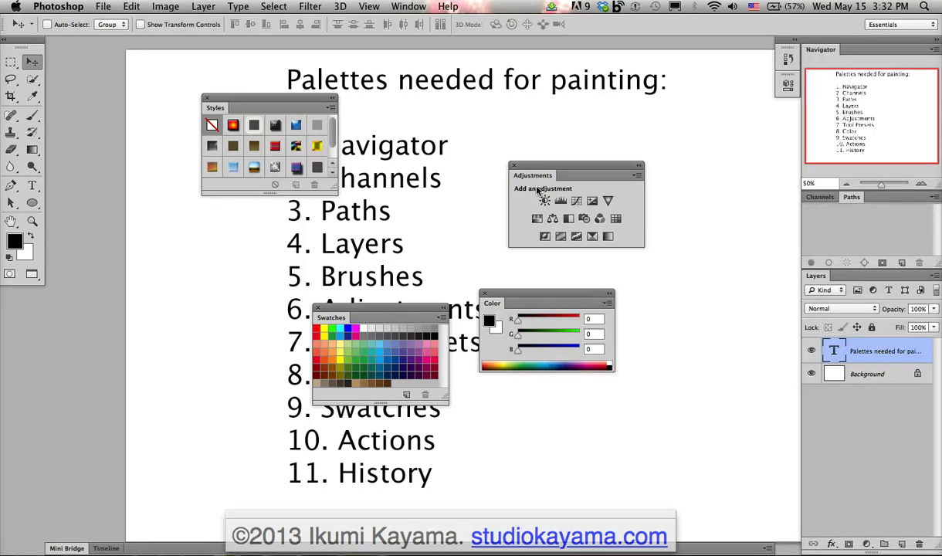
# Place the floating Color and Swatches palettes side by side and close the Styles palette
pyautogui.moveTo(403, 308); pyautogui.dragTo(432, 293)
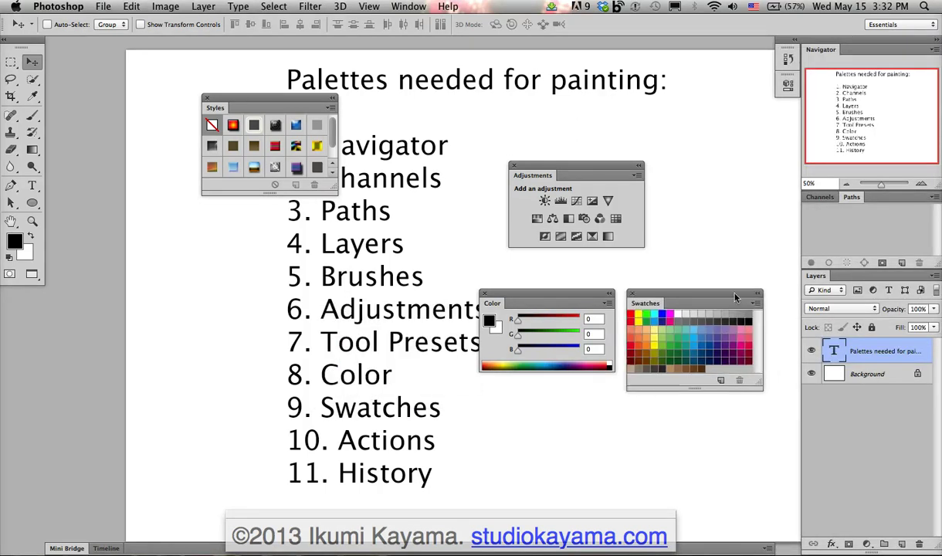
pyautogui.moveTo(555, 297); pyautogui.dragTo(566, 318)
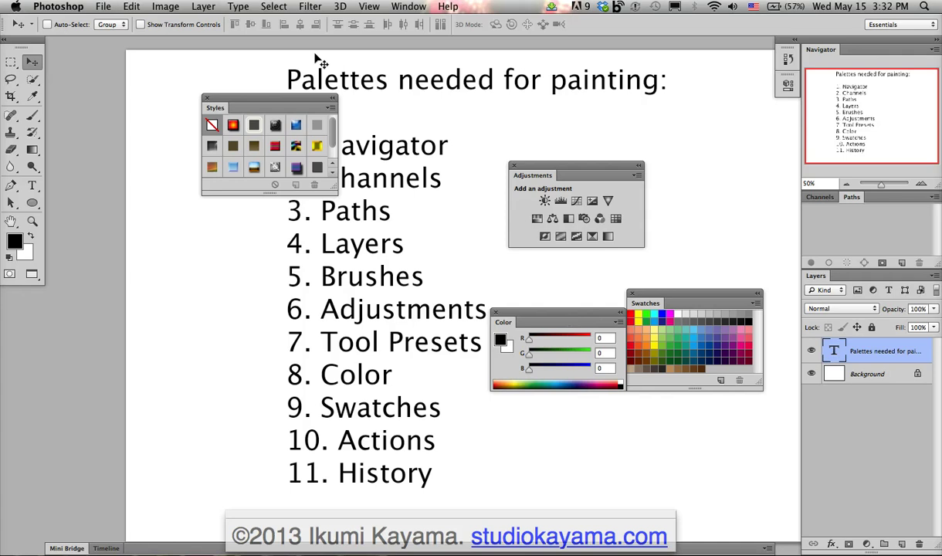
pyautogui.click(332, 110)
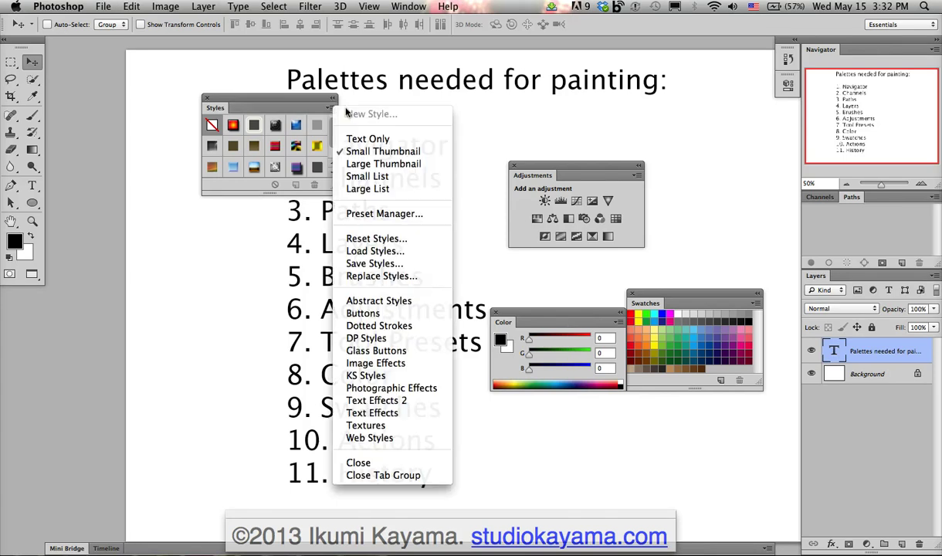
pyautogui.click(391, 463)
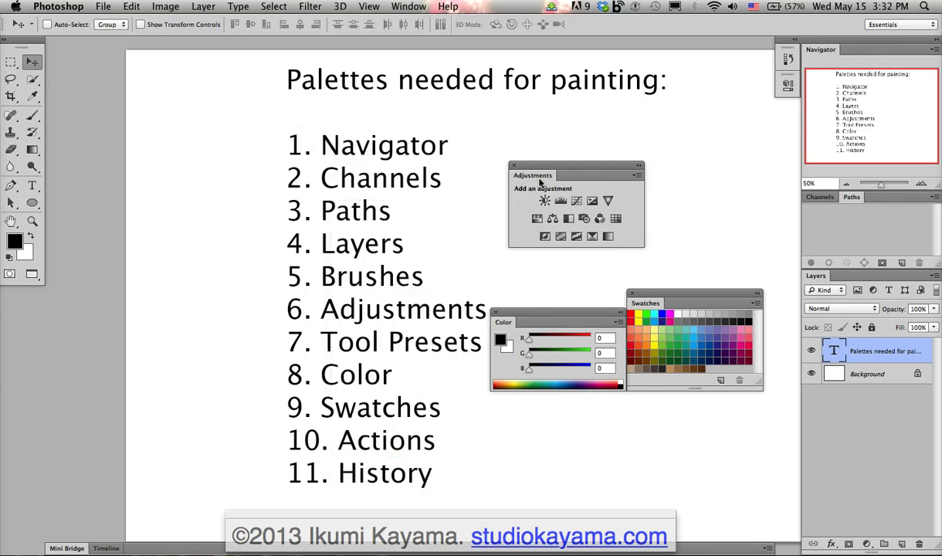
# Dock the floating Adjustments palette in the collapsed icon column, with the Color and Swatches group beneath it
pyautogui.moveTo(539, 182); pyautogui.dragTo(786, 110)
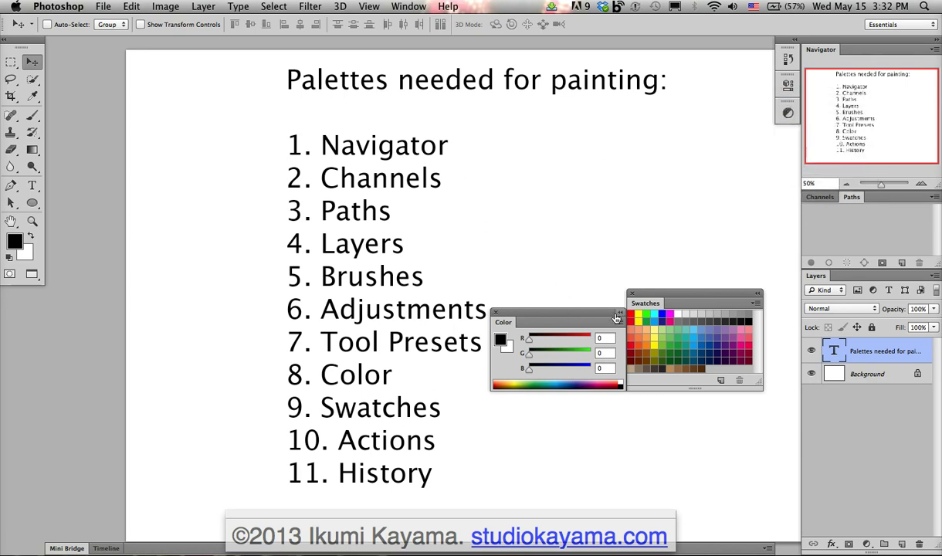
pyautogui.moveTo(644, 305); pyautogui.dragTo(787, 147)
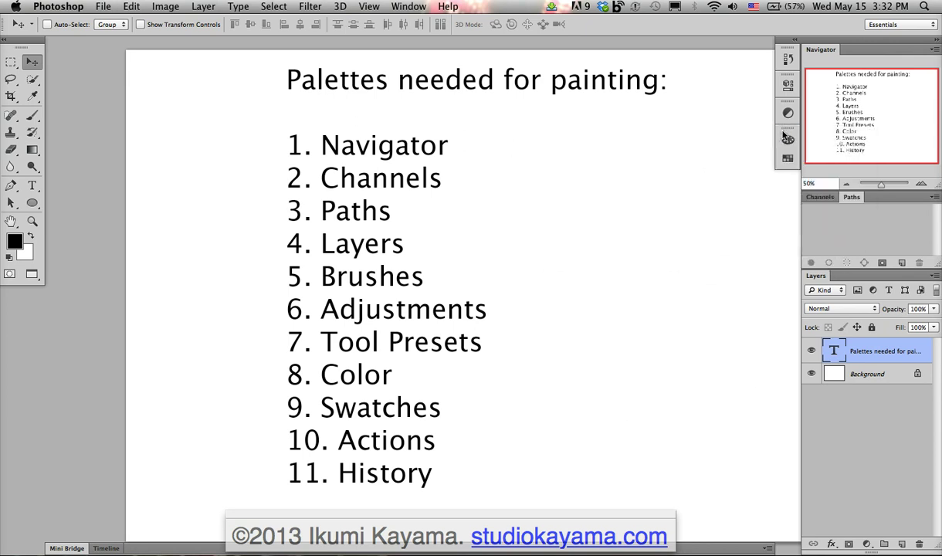
# Add the Brush and Brush Presets palettes to the icon column and collapse them to icons
pyautogui.click(409, 6)
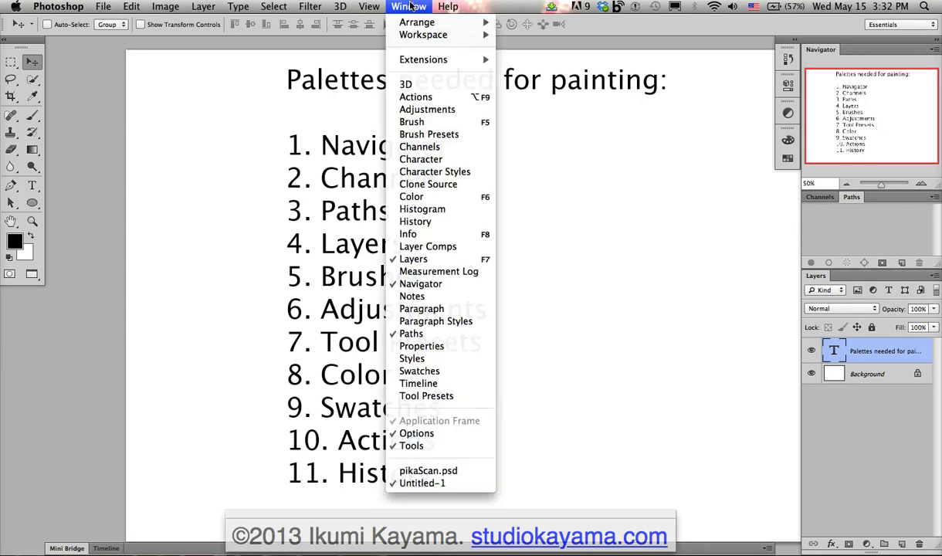
pyautogui.click(411, 122)
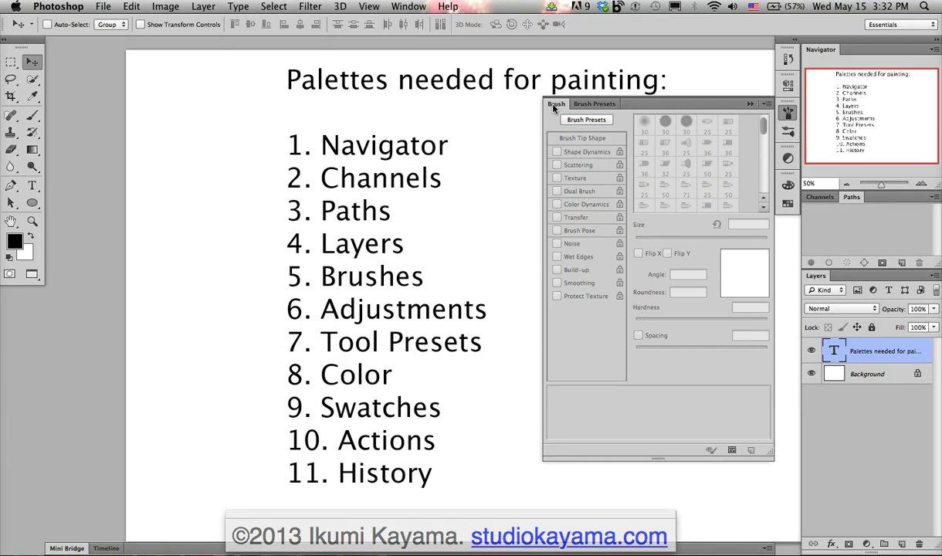
pyautogui.click(787, 115)
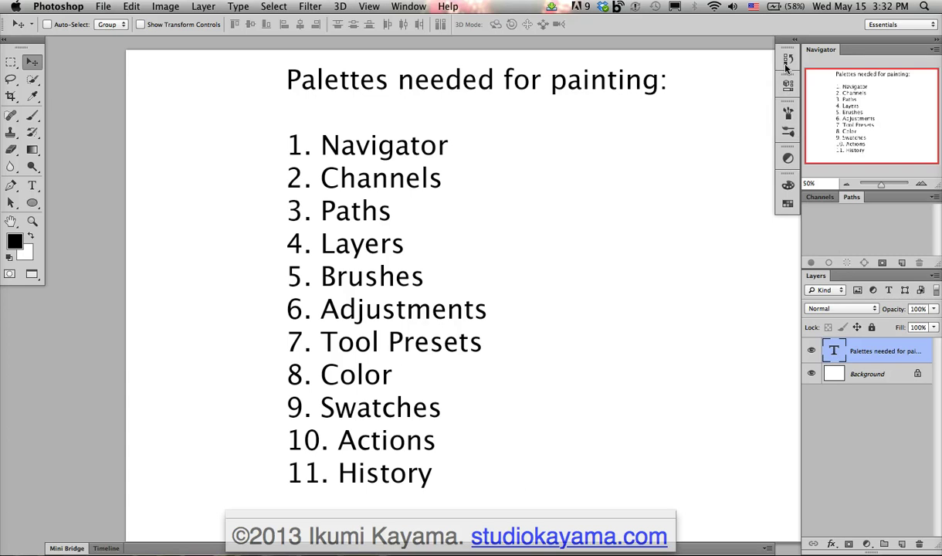
pyautogui.click(787, 62)
pyautogui.click(786, 67)
pyautogui.click(406, 7)
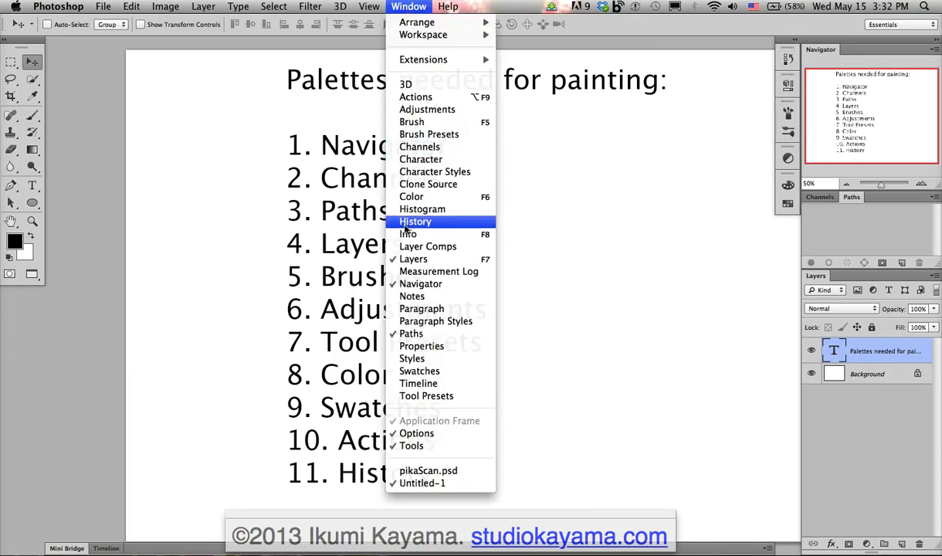
pyautogui.click(658, 206)
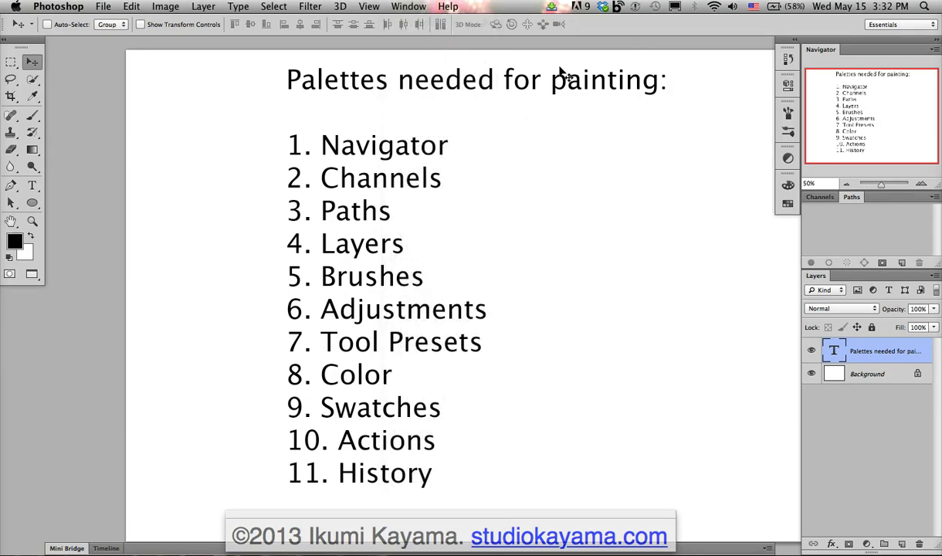
# Add the Actions palette to the icon column alongside History and collapse it to an icon
pyautogui.click(408, 6)
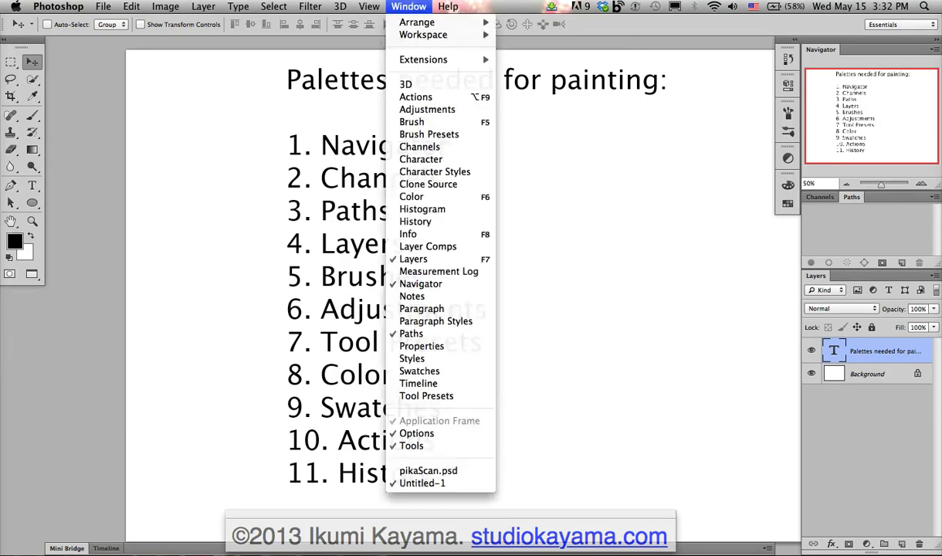
pyautogui.click(416, 97)
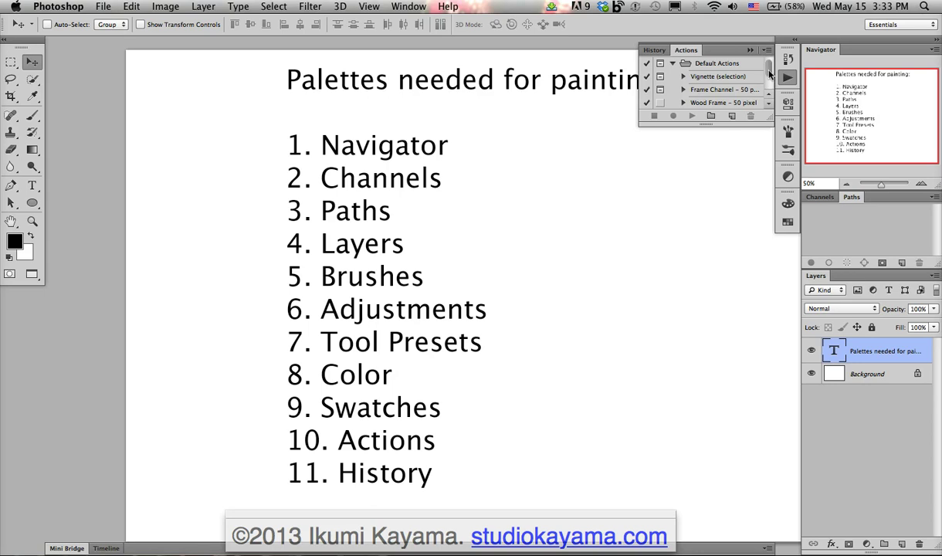
pyautogui.click(750, 50)
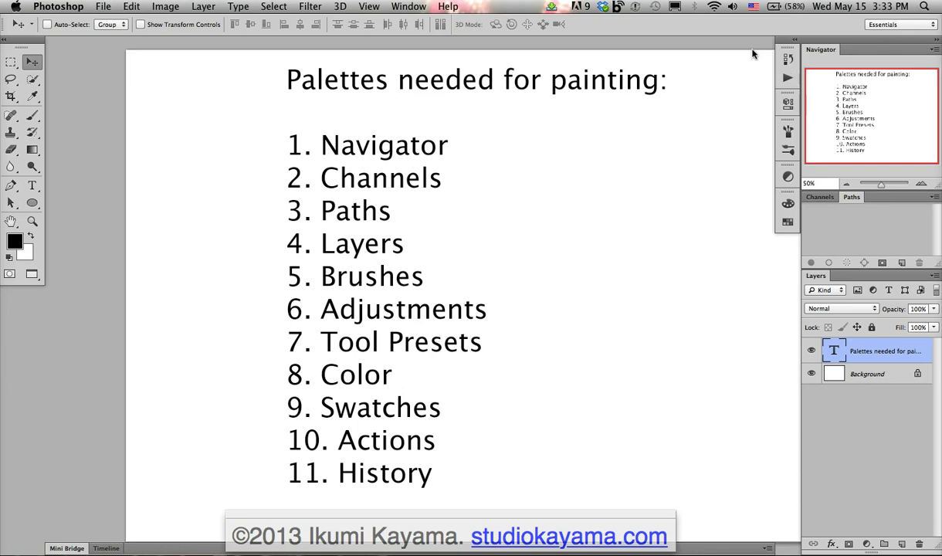